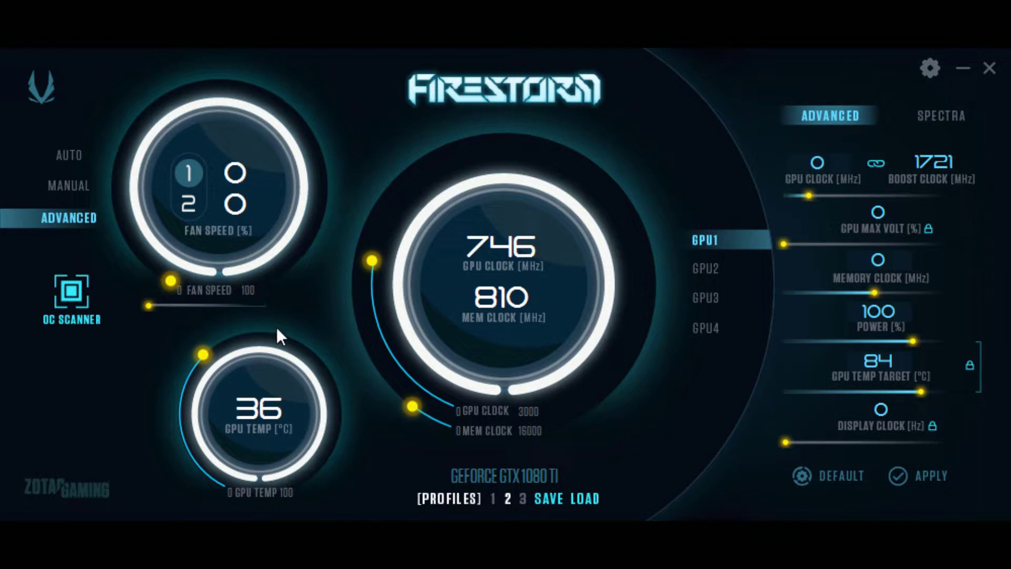
# Run the OC Scanner on GPU1 and apply the GPU clock setting it determines
pyautogui.click(74, 291)
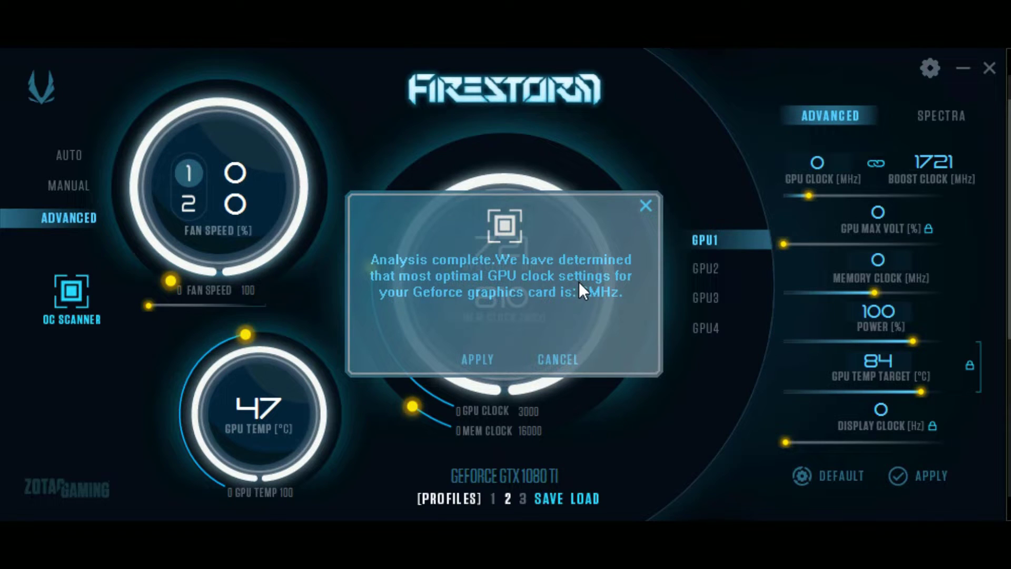
pyautogui.click(483, 359)
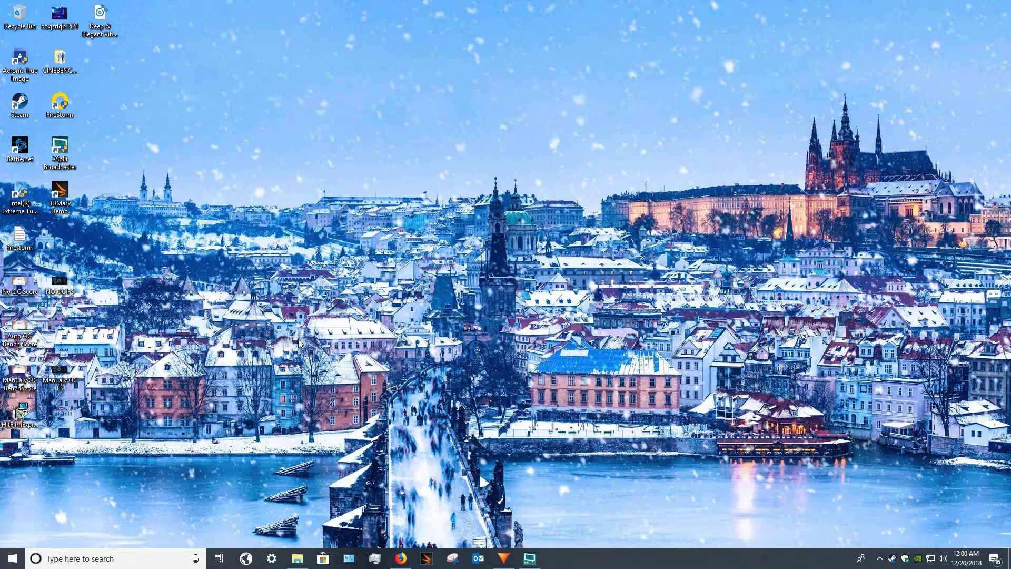
# Open the No OC Score image from the desktop in a maximized window and review its Time Spy results
pyautogui.doubleClick(20, 291)
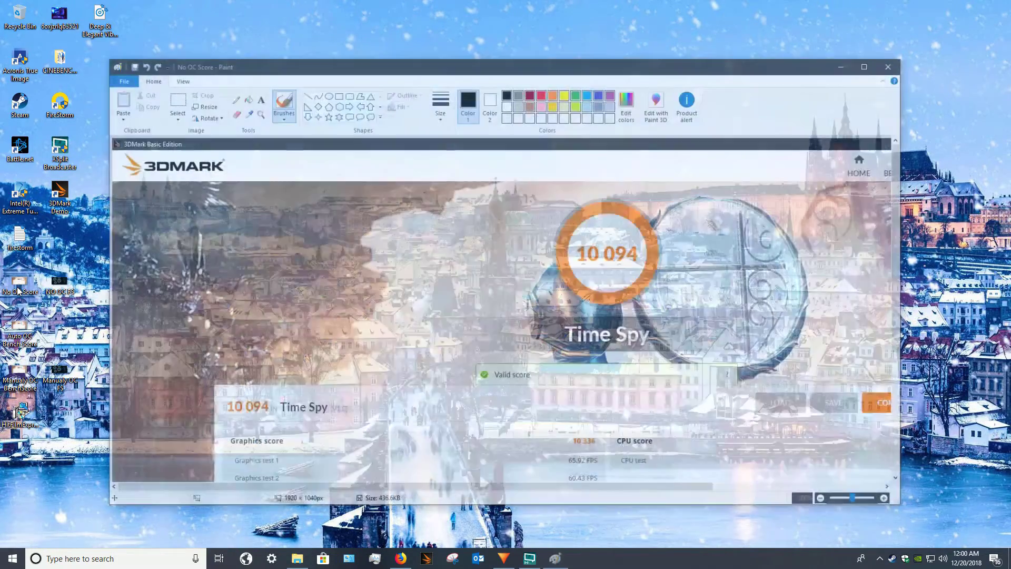
pyautogui.click(869, 64)
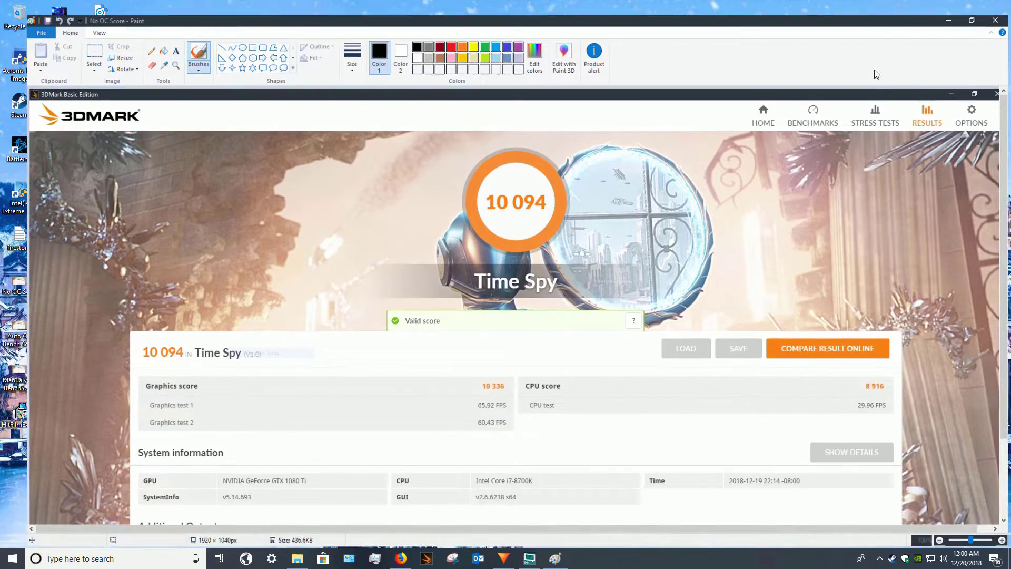
pyautogui.scroll(-3, 534, 239)
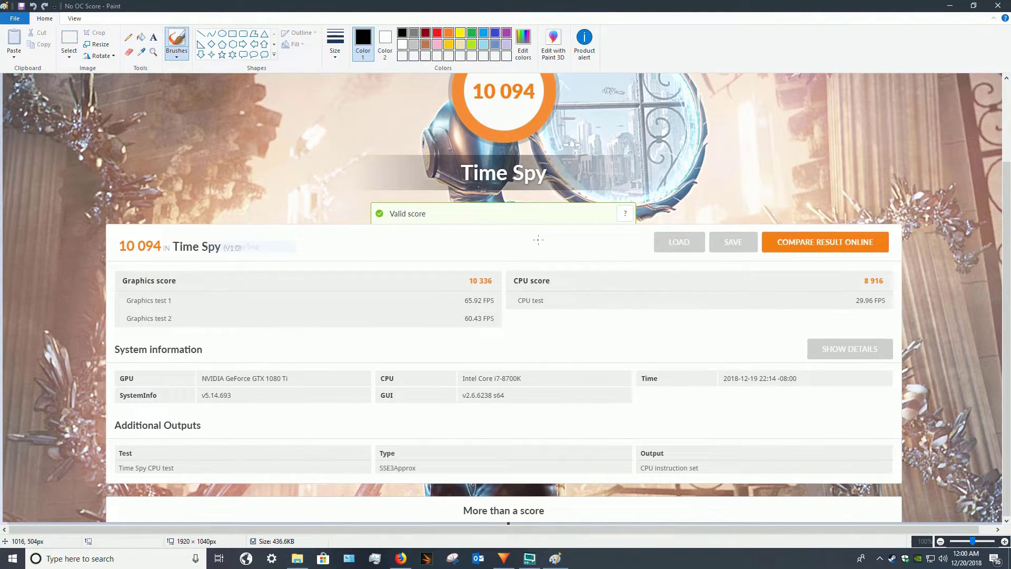
pyautogui.scroll(3, 538, 240)
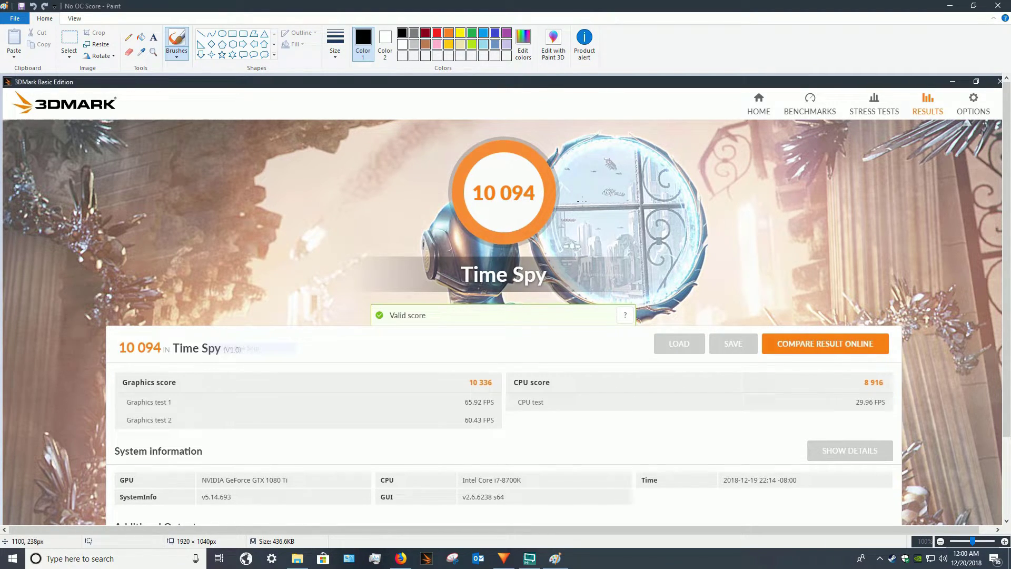
pyautogui.scroll(-2, 581, 201)
pyautogui.scroll(2, 494, 244)
pyautogui.scroll(-2, 471, 261)
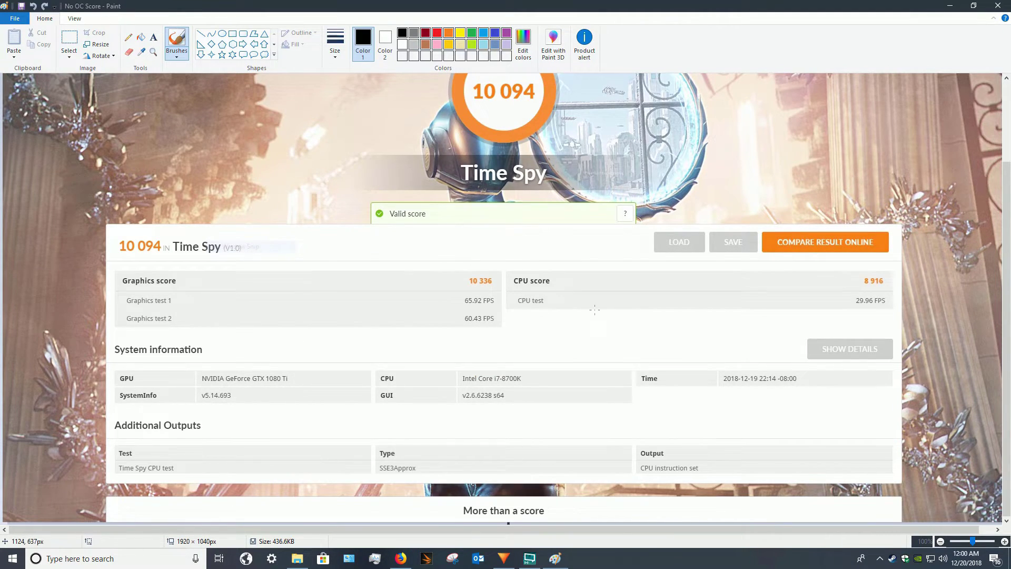
# Brush a box around the No OC graphics score, mark both graphics test FPS values with dots, and minimize the image
pyautogui.moveTo(468, 275)
pyautogui.mouseDown()
pyautogui.moveTo(464, 287)
pyautogui.moveTo(492, 291)
pyautogui.moveTo(500, 273)
pyautogui.moveTo(463, 273)
pyautogui.mouseUp()
pyautogui.moveTo(459, 301); pyautogui.dragTo(460, 299)
pyautogui.moveTo(456, 318); pyautogui.dragTo(457, 318)
pyautogui.click(950, 6)
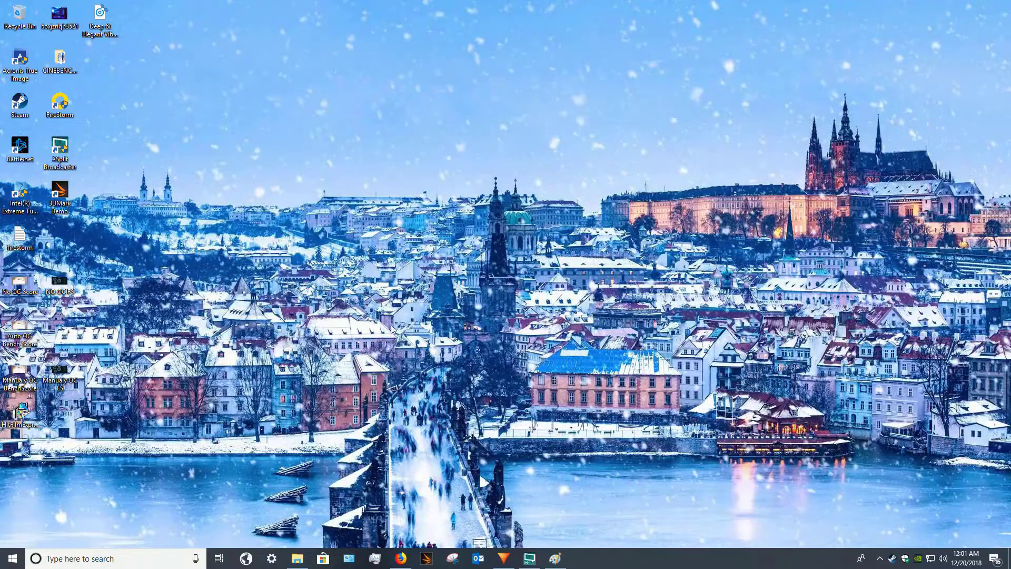
# Open the Auto OC Bench Score image maximized and brush a box around its graphics score
pyautogui.doubleClick(13, 337)
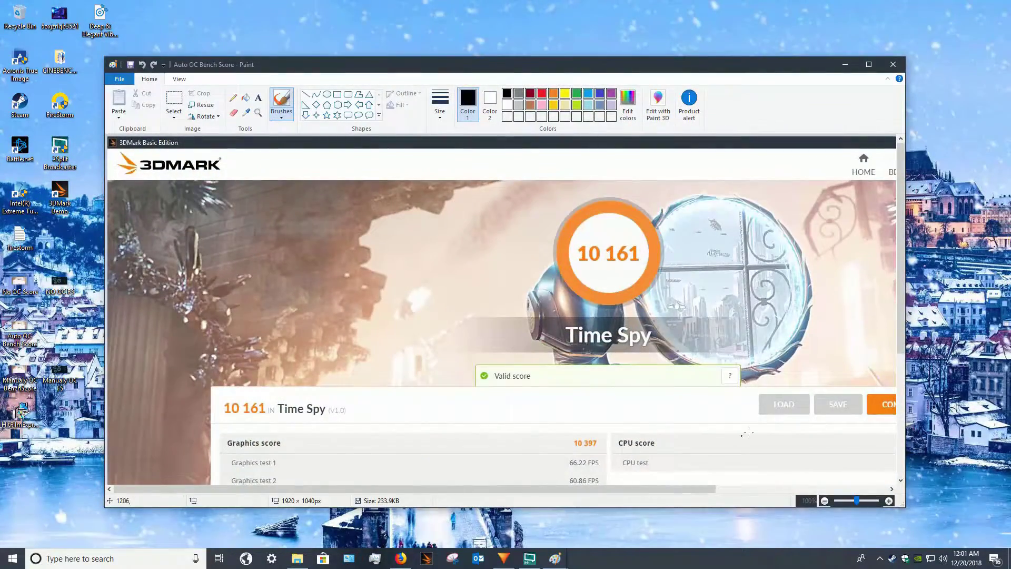
pyautogui.click(869, 64)
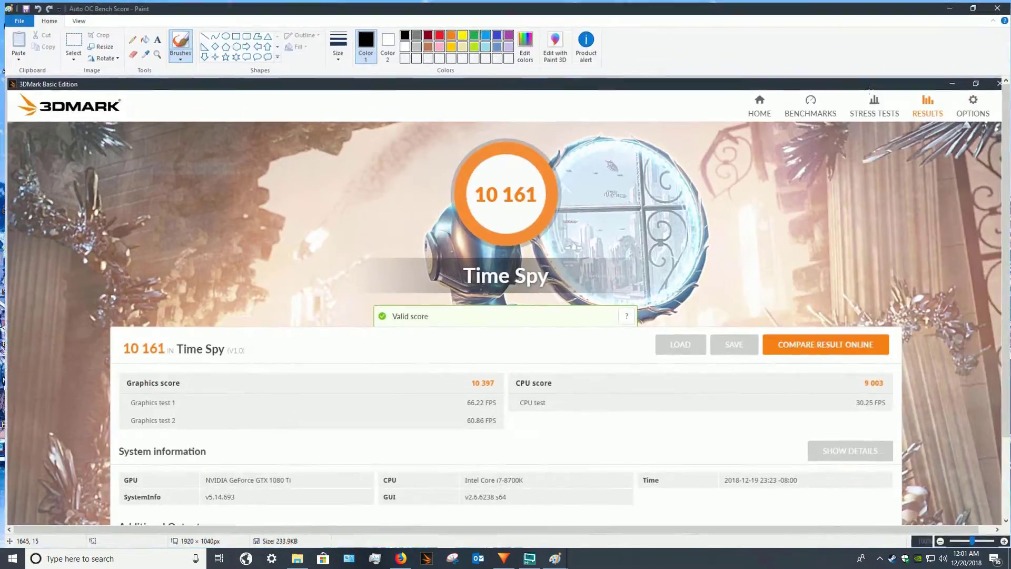
pyautogui.scroll(-3, 526, 325)
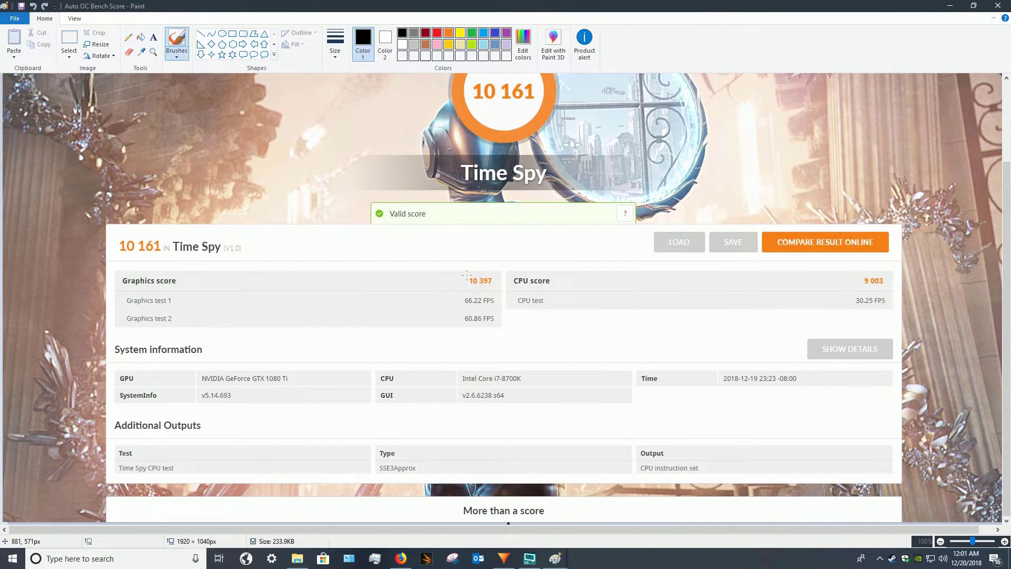
pyautogui.moveTo(465, 274)
pyautogui.mouseDown()
pyautogui.moveTo(464, 287)
pyautogui.moveTo(500, 288)
pyautogui.moveTo(487, 272)
pyautogui.mouseUp()
# Tile the No OC Score and Auto OC Bench Score windows side by side
pyautogui.click(974, 6)
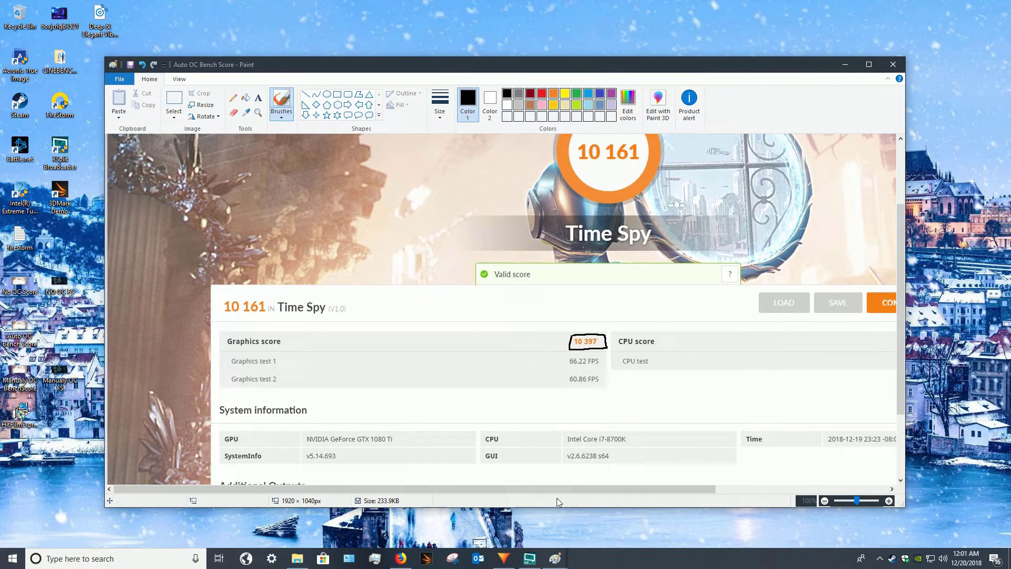
pyautogui.moveTo(563, 563)
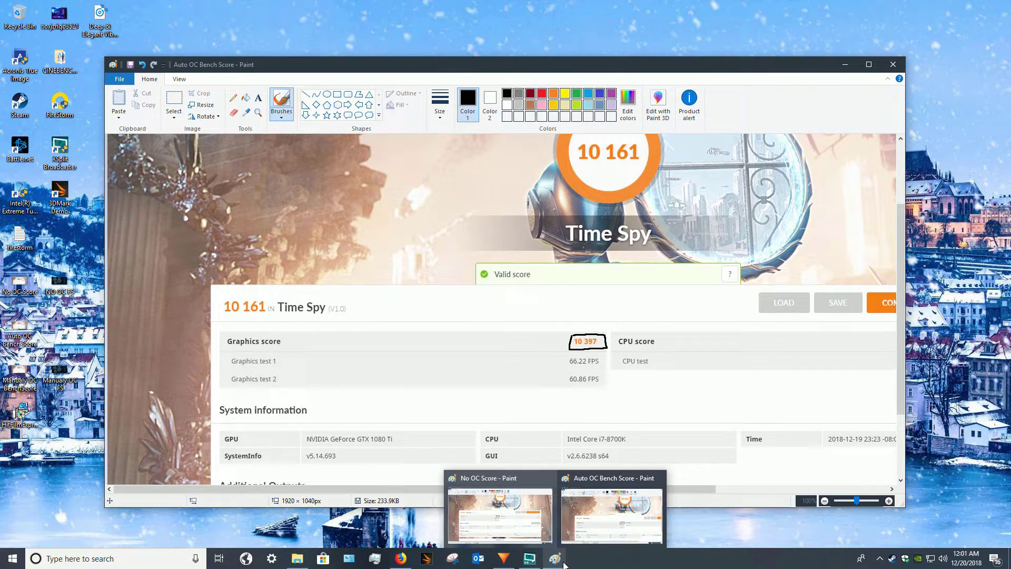
pyautogui.click(515, 522)
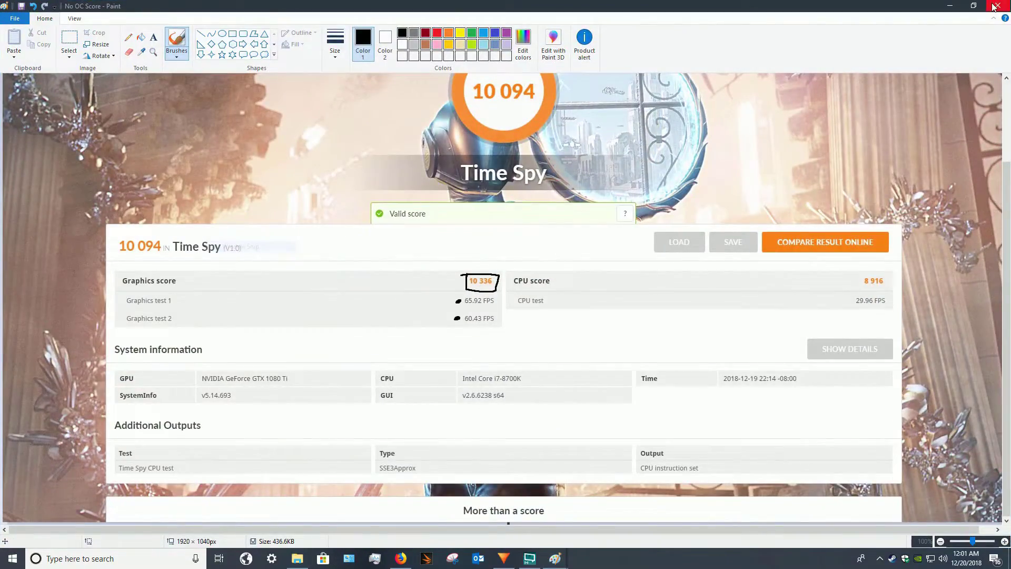
pyautogui.click(974, 6)
pyautogui.moveTo(731, 53); pyautogui.dragTo(1, 63)
pyautogui.click(644, 211)
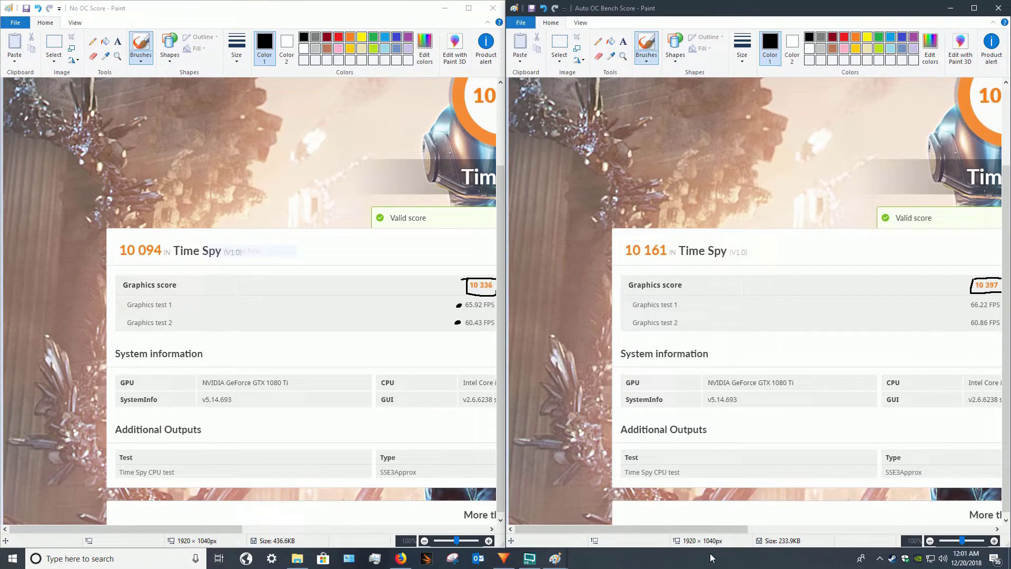
# Line up the graphics results in both images and mark the Auto OC graphics test 1 and 2 FPS values with dots
pyautogui.moveTo(709, 528); pyautogui.dragTo(770, 526)
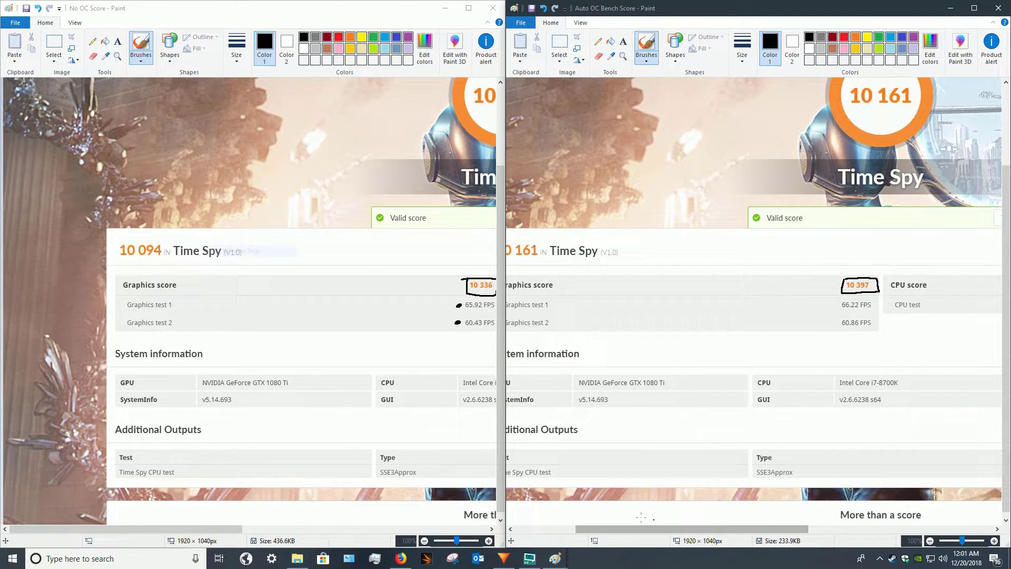
pyautogui.moveTo(198, 529); pyautogui.dragTo(246, 529)
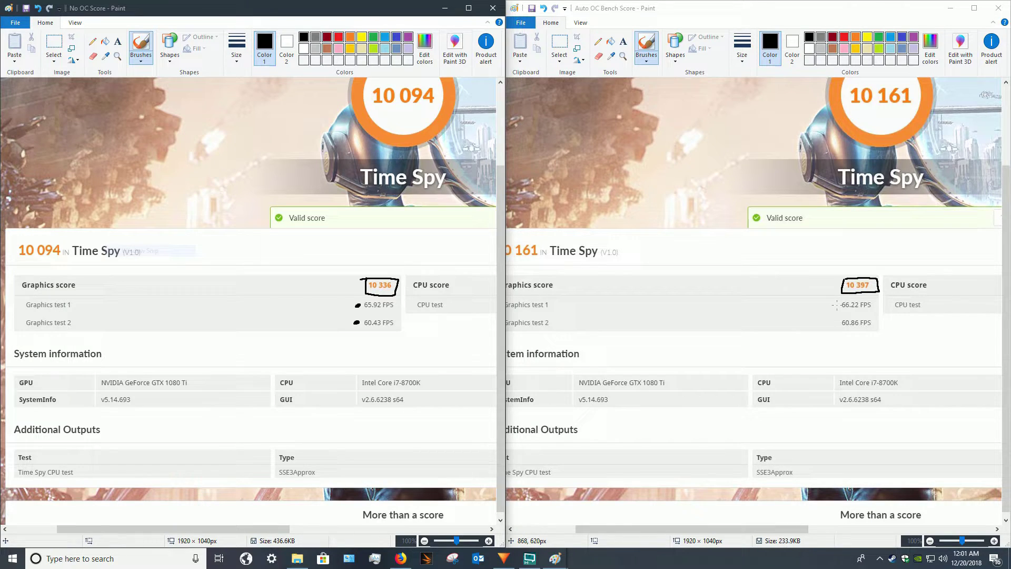
pyautogui.moveTo(836, 305); pyautogui.dragTo(835, 308)
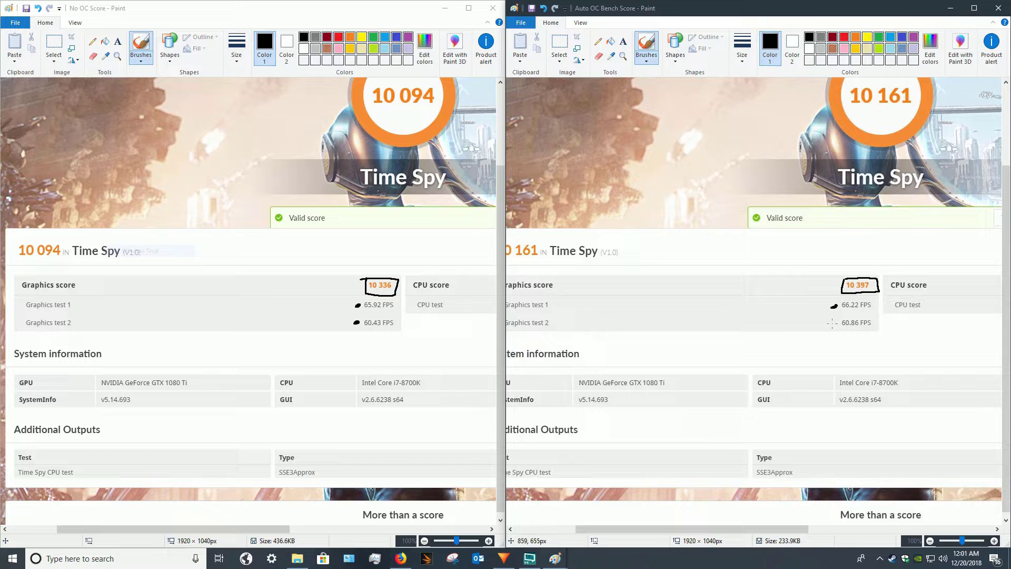
pyautogui.moveTo(831, 323); pyautogui.dragTo(833, 319)
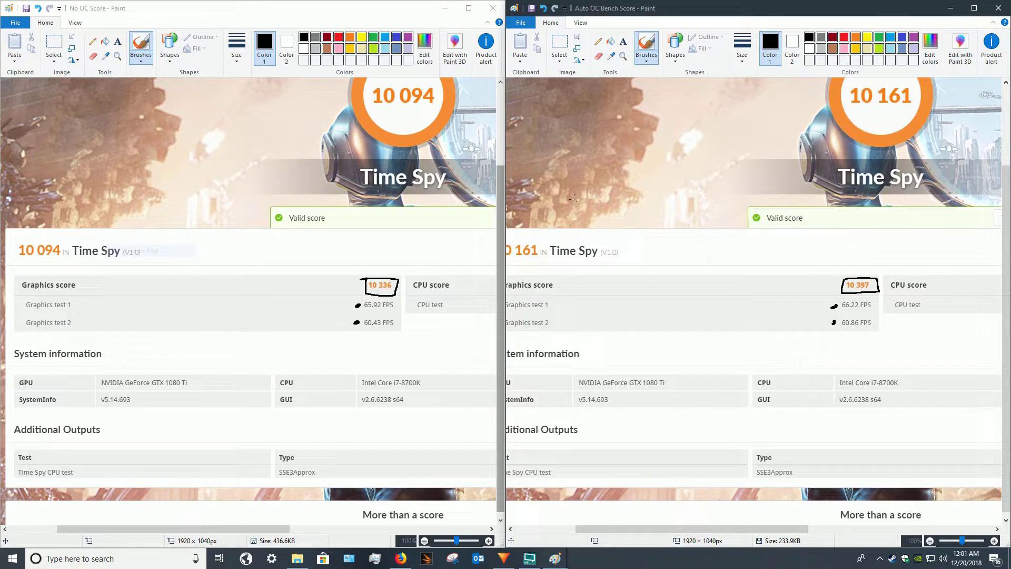
# Minimize No OC Score and tile the Manualy OC BenchScore image in its place beside Auto OC Bench Score
pyautogui.click(444, 8)
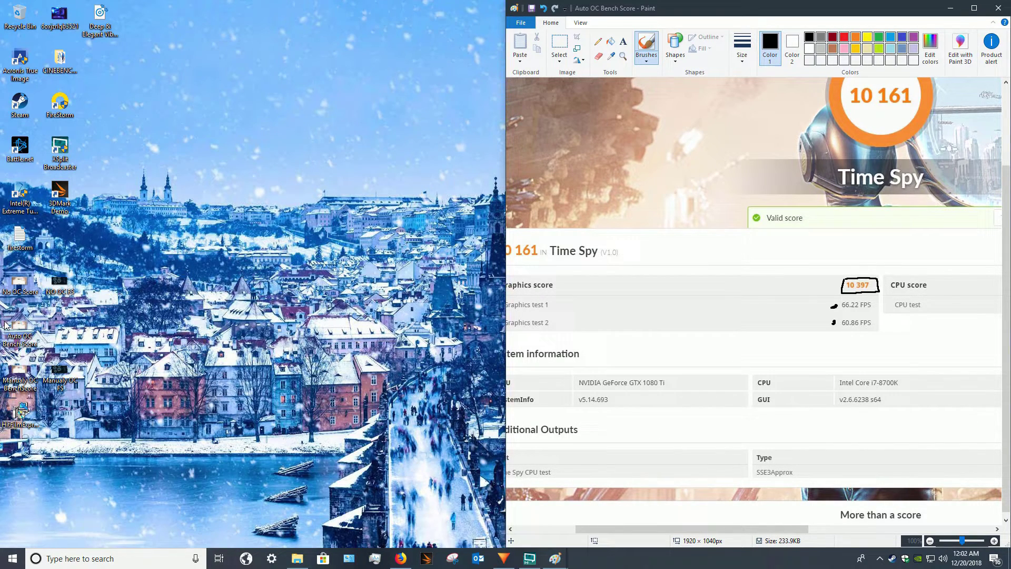
pyautogui.doubleClick(21, 380)
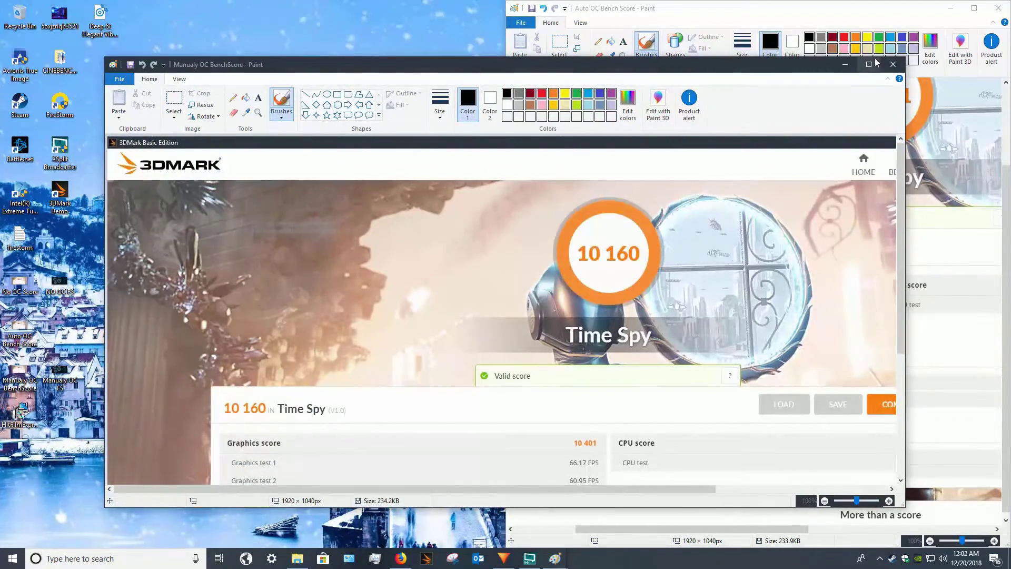
pyautogui.press('super+Left')
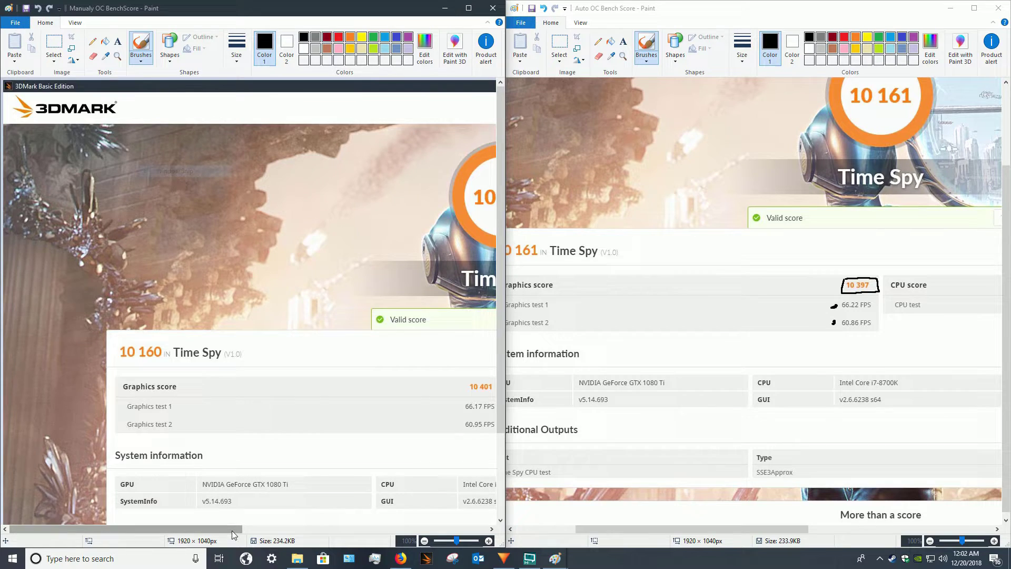
# Brush a box around the manual OC graphics score and mark the graphics test 1 and 2 FPS values
pyautogui.moveTo(232, 530)
pyautogui.mouseDown()
pyautogui.moveTo(359, 530)
pyautogui.moveTo(328, 536)
pyautogui.mouseUp()
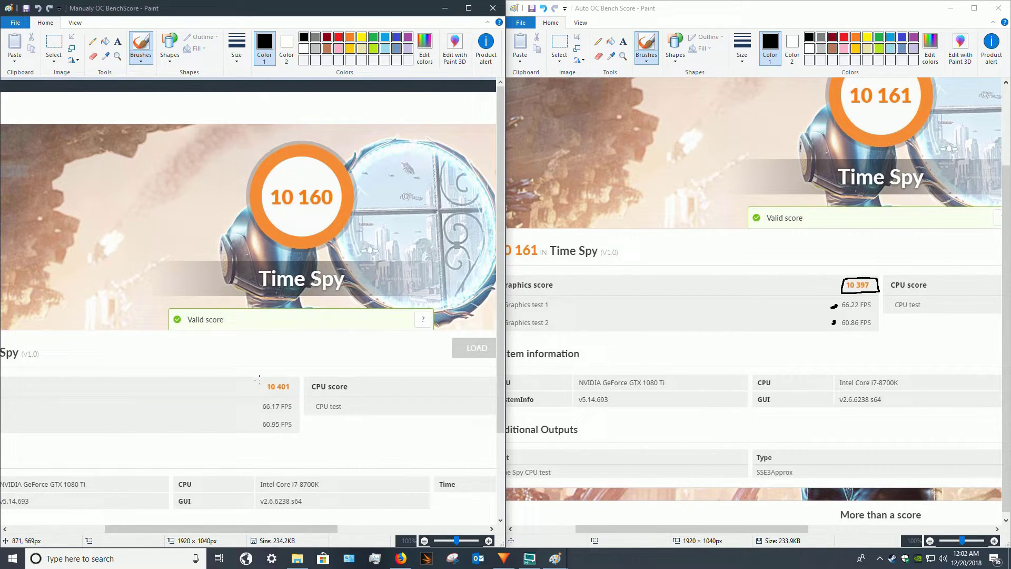
pyautogui.moveTo(260, 377)
pyautogui.mouseDown()
pyautogui.moveTo(256, 394)
pyautogui.moveTo(297, 394)
pyautogui.moveTo(258, 381)
pyautogui.mouseUp()
pyautogui.moveTo(252, 406); pyautogui.dragTo(251, 402)
pyautogui.scroll(-2, 455, 293)
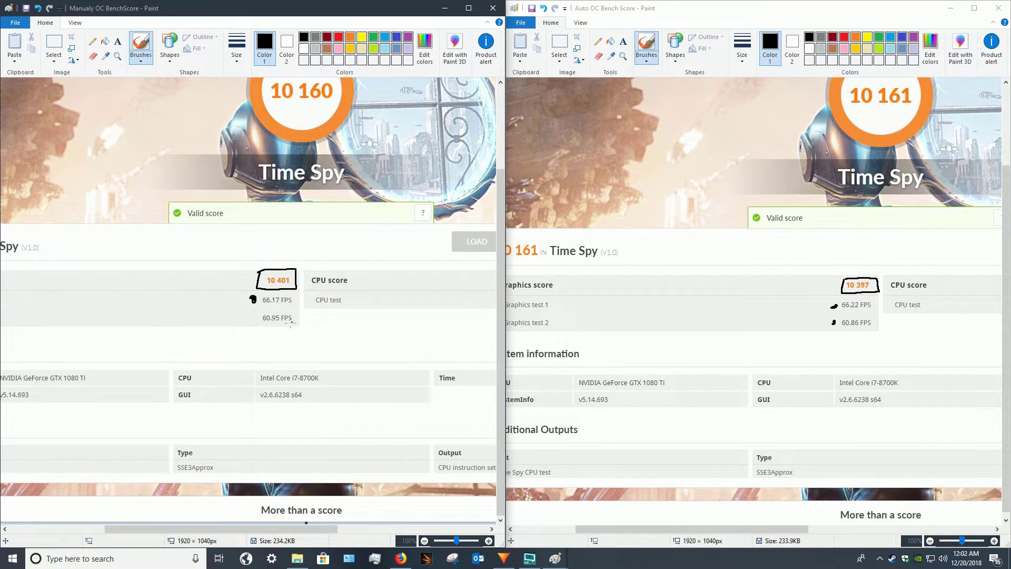
pyautogui.moveTo(257, 316); pyautogui.dragTo(252, 318)
# Tile No OC Score beside Manualy OC BenchScore and align the two images to compare their graphics results
pyautogui.moveTo(561, 564)
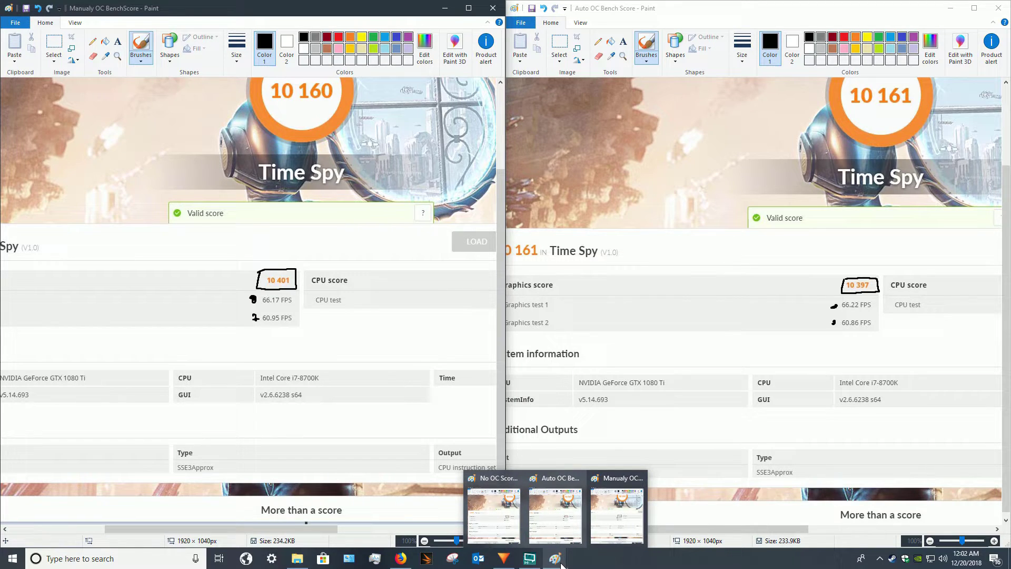
pyautogui.click(494, 514)
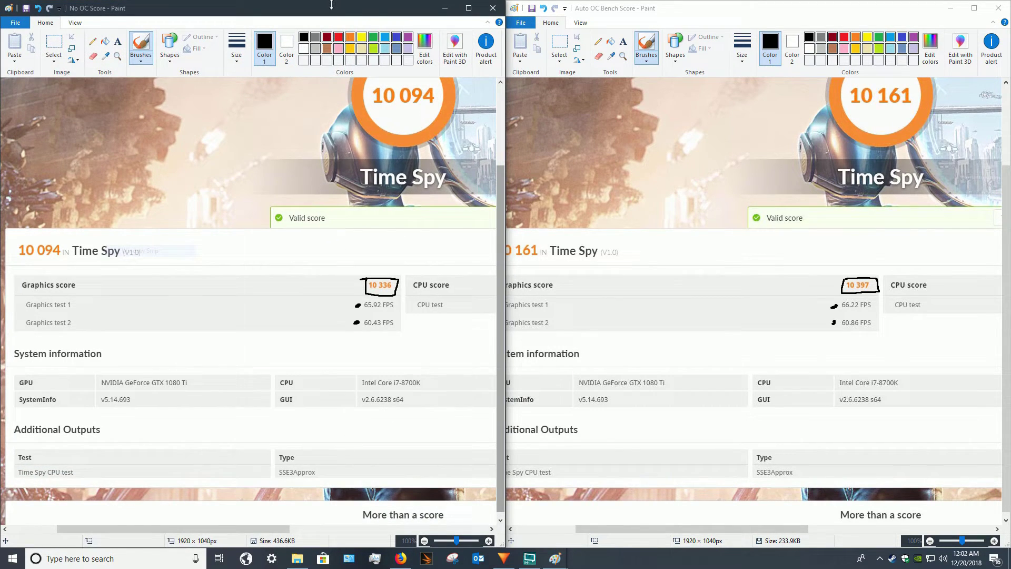
pyautogui.moveTo(331, 8)
pyautogui.mouseDown()
pyautogui.moveTo(461, 39)
pyautogui.moveTo(1006, 67)
pyautogui.mouseUp()
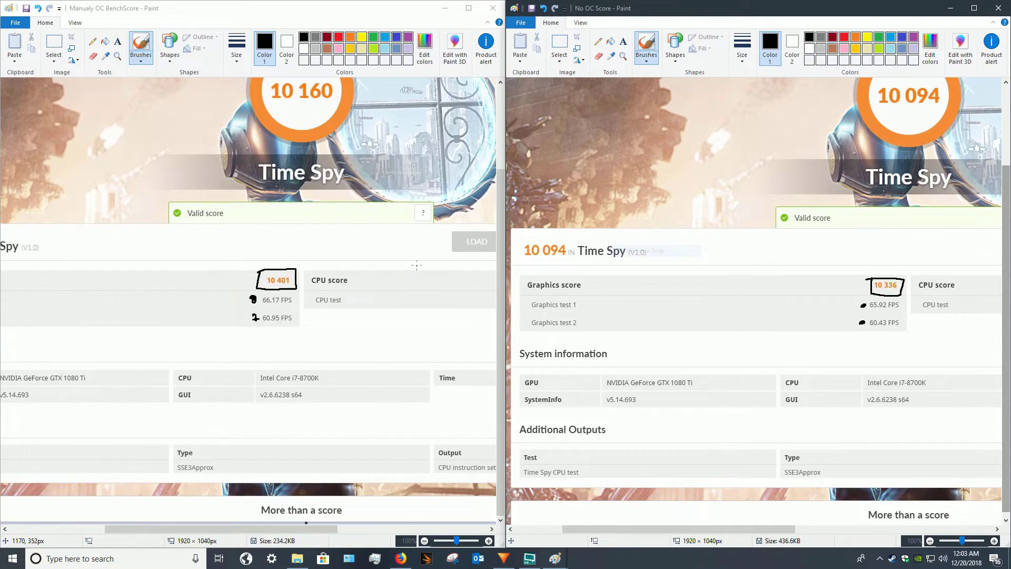
pyautogui.scroll(-1, 736, 264)
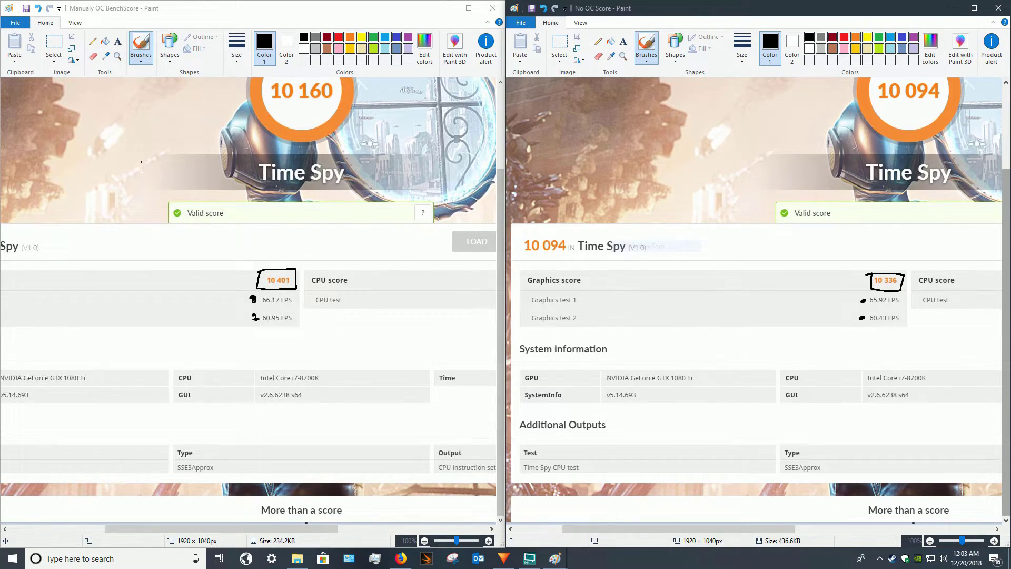
pyautogui.scroll(3, 263, 190)
pyautogui.scroll(-3, 395, 216)
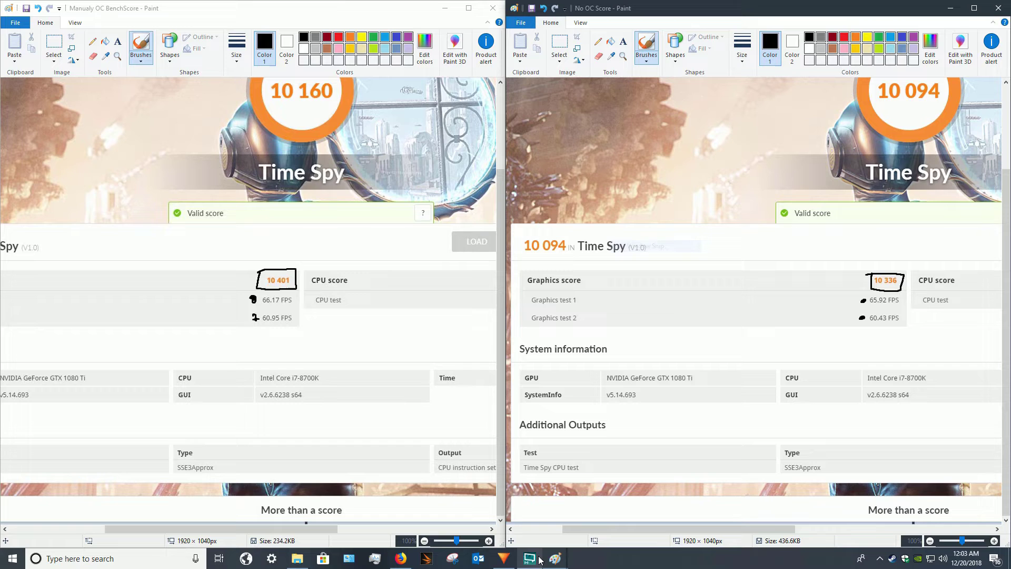
# Dismiss the No OC Score window to bring Auto OC Bench Score back beside the manual OC result
pyautogui.moveTo(637, 12)
pyautogui.mouseDown()
pyautogui.moveTo(641, 22)
pyautogui.moveTo(918, 58)
pyautogui.moveTo(559, 64)
pyautogui.mouseUp()
pyautogui.click(902, 63)
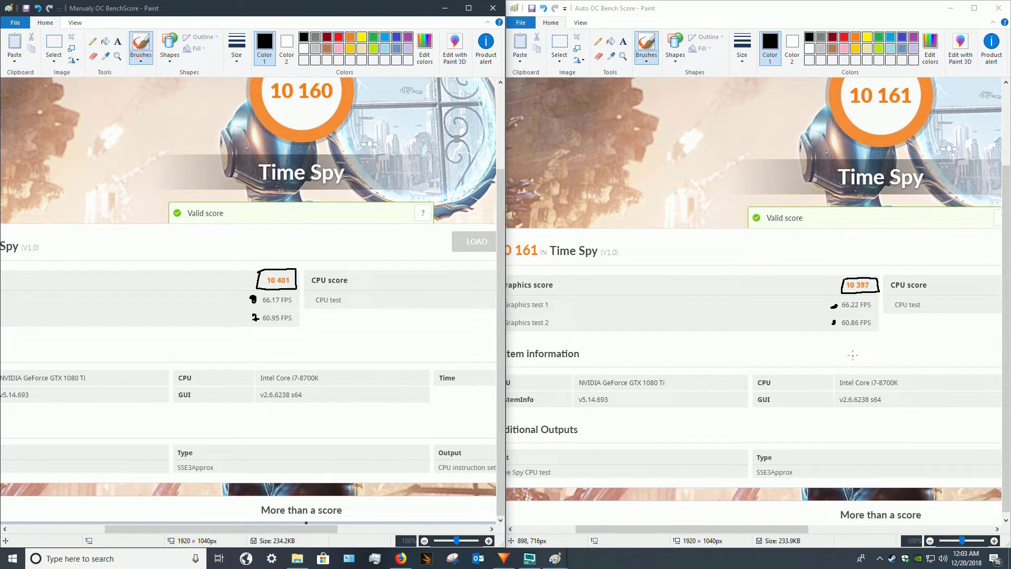